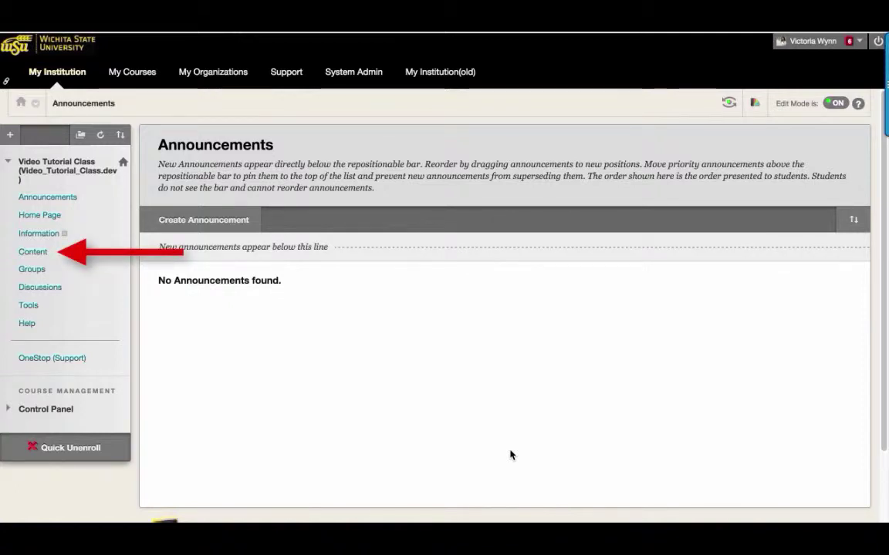
Step: From Content, open Example Assignment for editing and scroll down to the Grading section
click(40, 257)
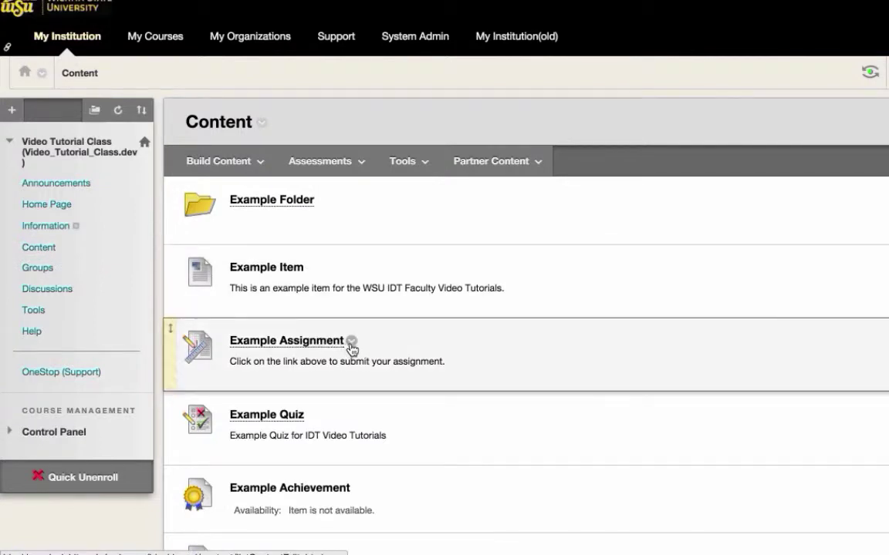
click(351, 342)
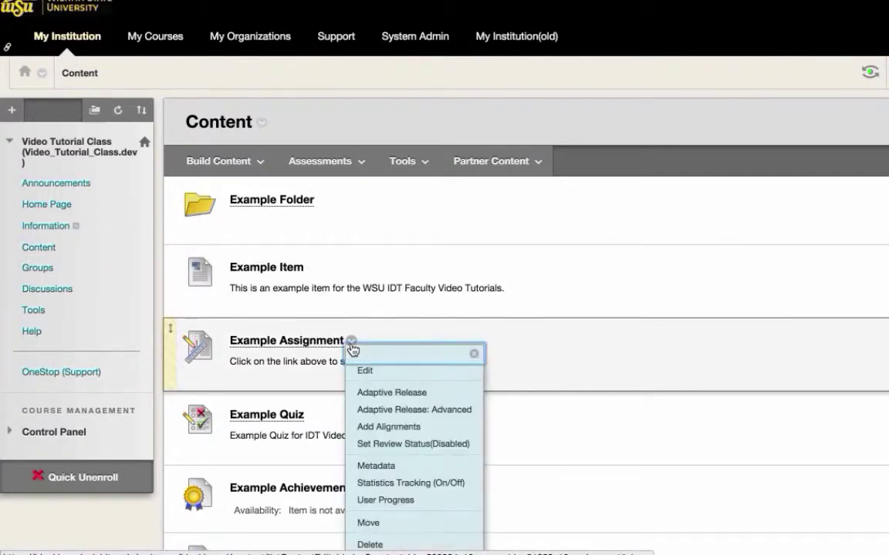
click(364, 370)
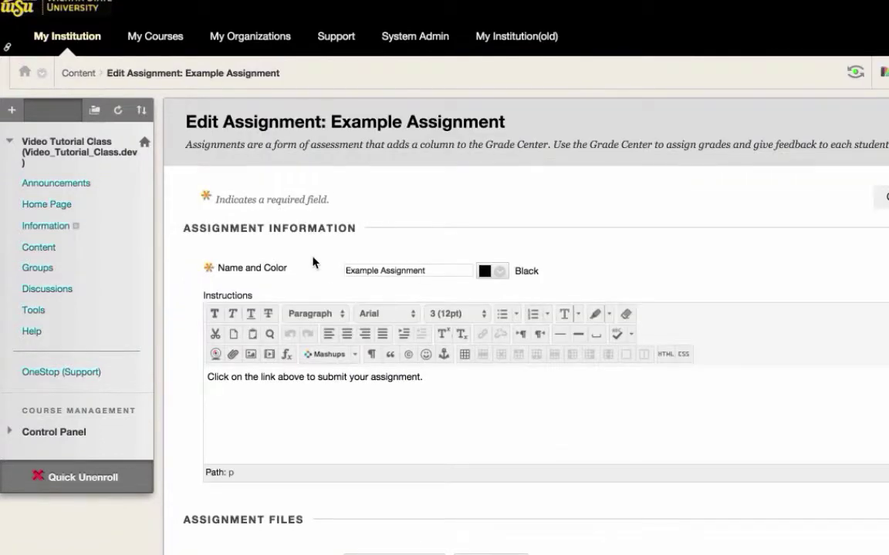
scroll(313, 263, down, 2)
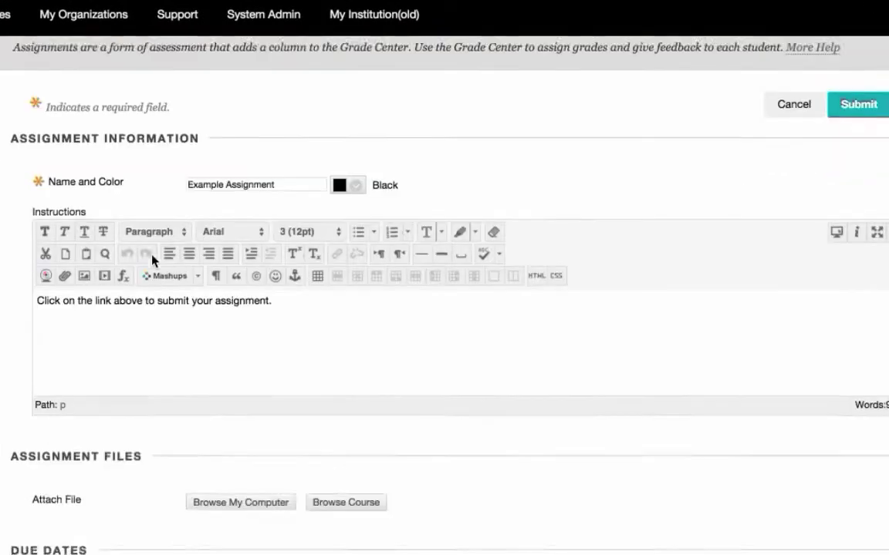
scroll(152, 261, down, 5)
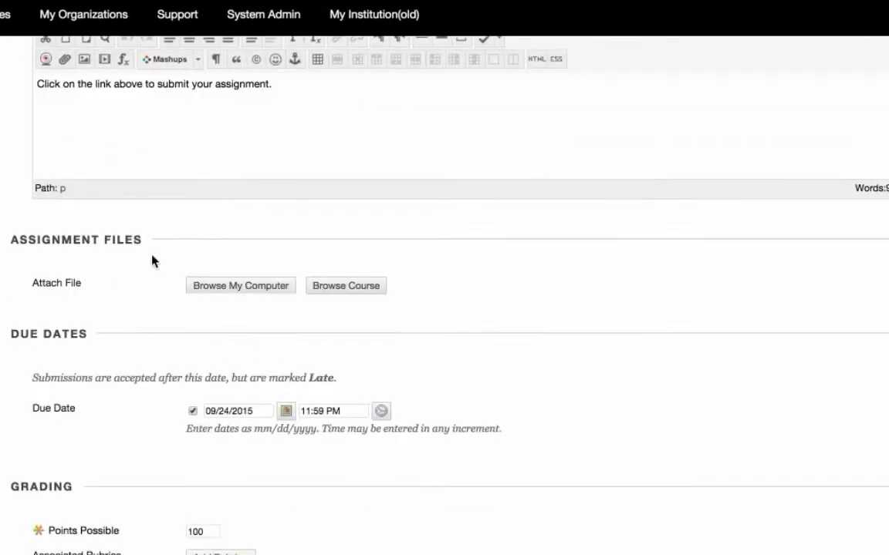
scroll(152, 262, down, 3)
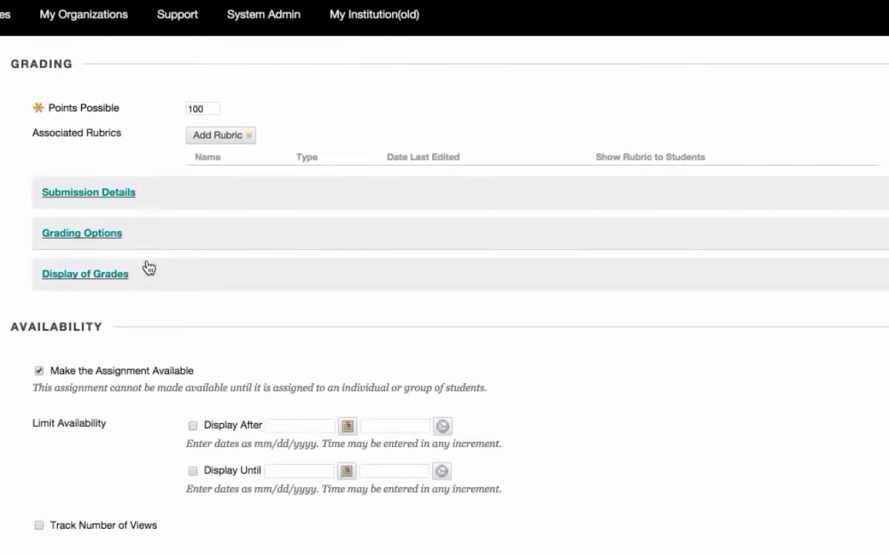
Step: Expand Grading Options, enable Delegated Grading, and set Show to All Possible Graders
click(110, 241)
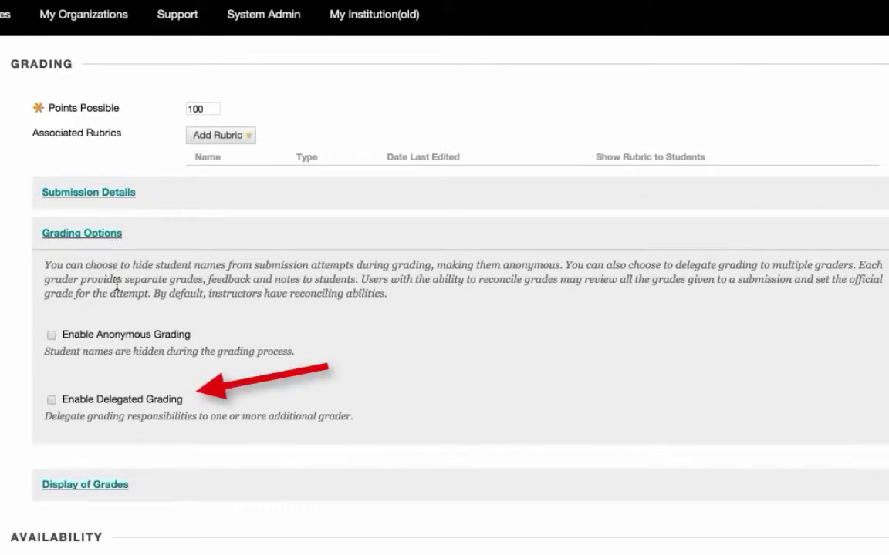
click(79, 402)
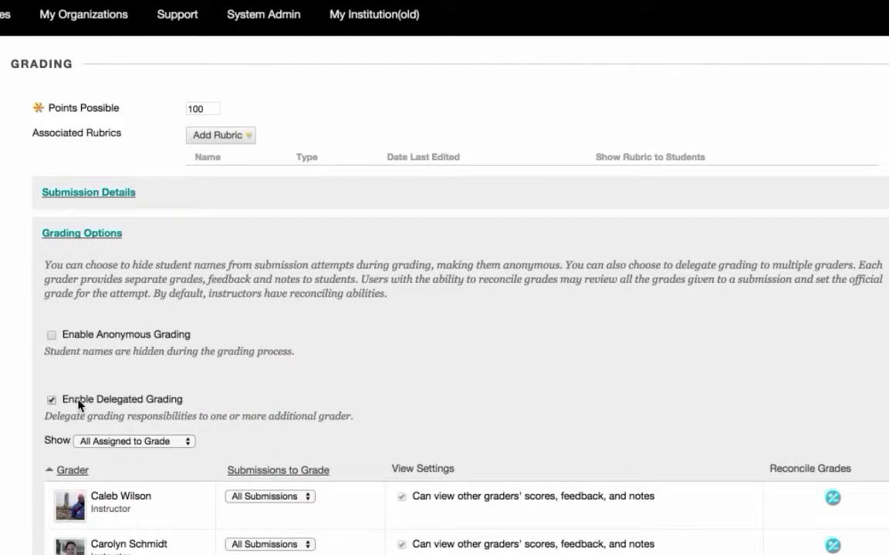
scroll(80, 404, down, 3)
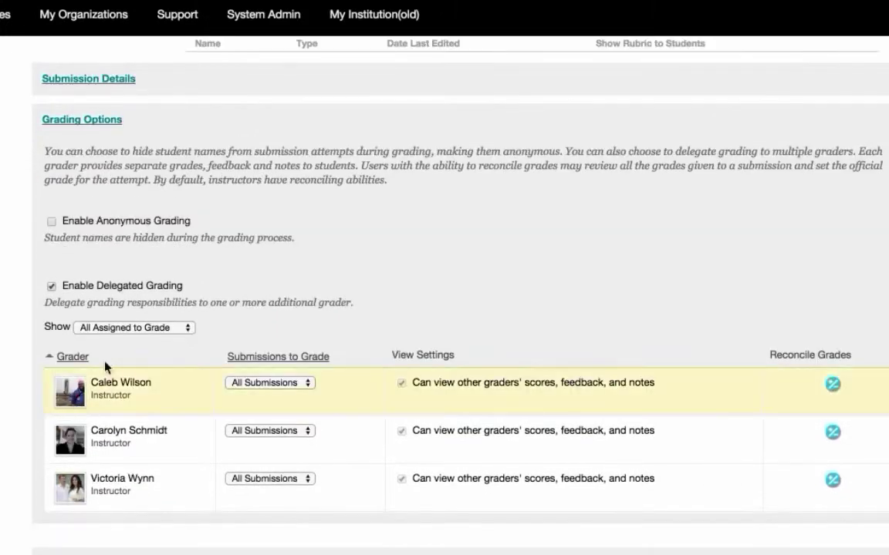
click(131, 327)
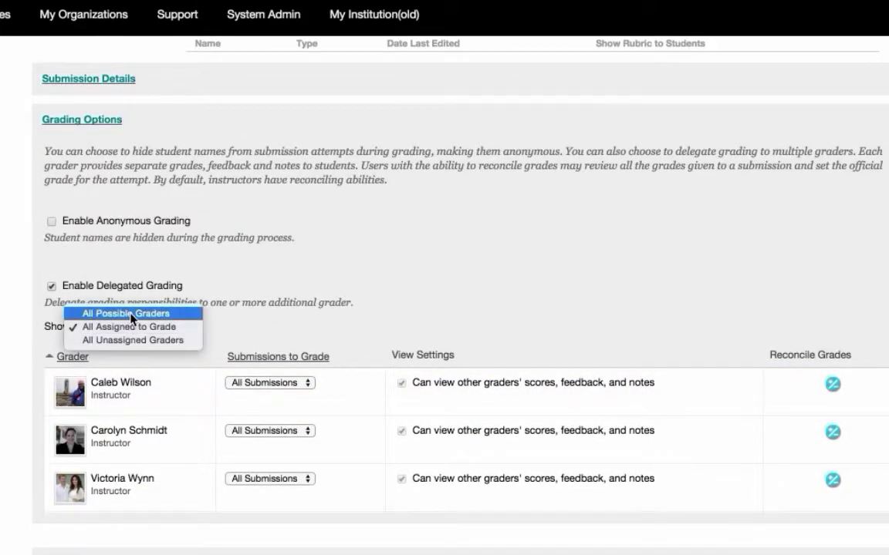
click(132, 314)
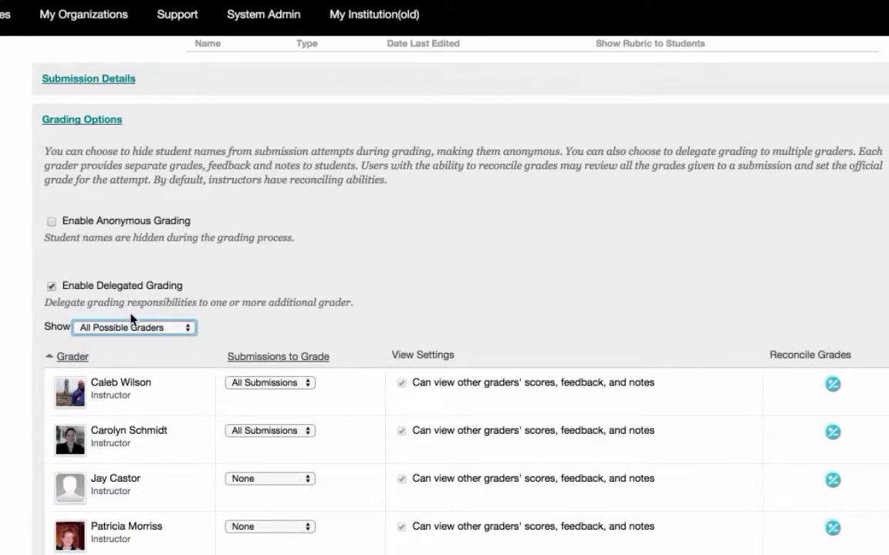
scroll(143, 315, down, 2)
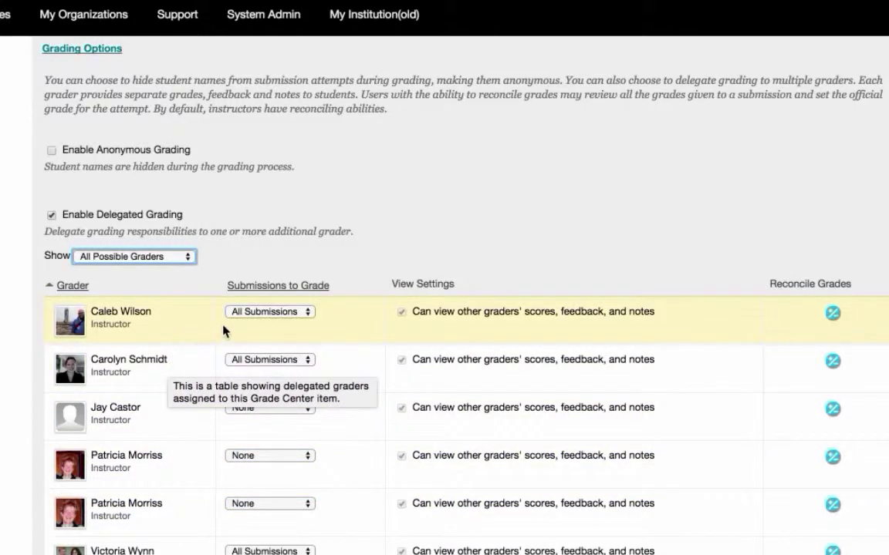
Step: Leave the first grader's Submissions to Grade on All Submissions and scroll to the Submit button
click(283, 313)
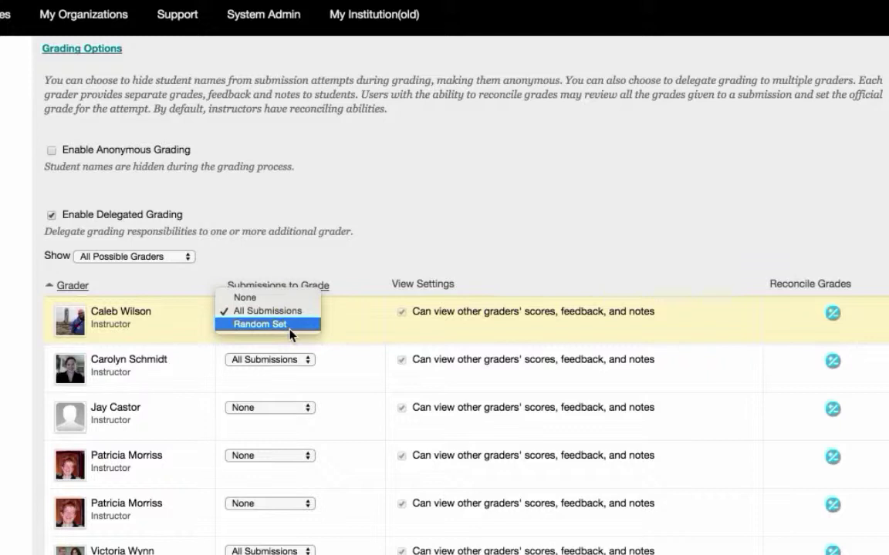
click(291, 316)
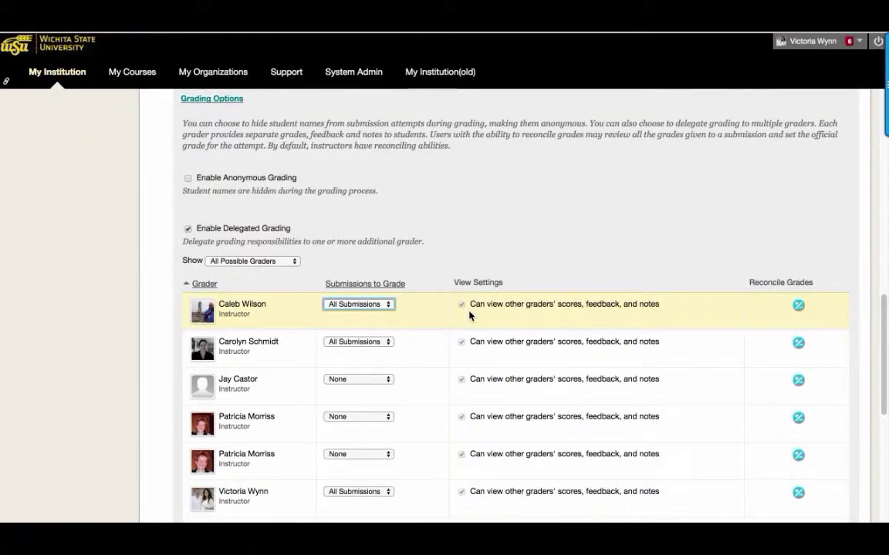
scroll(461, 312, down, 3)
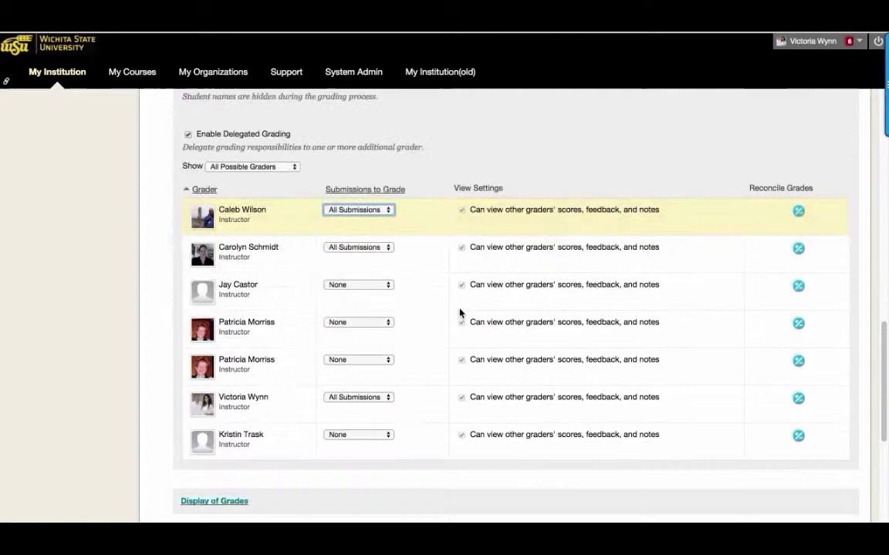
scroll(460, 312, down, 8)
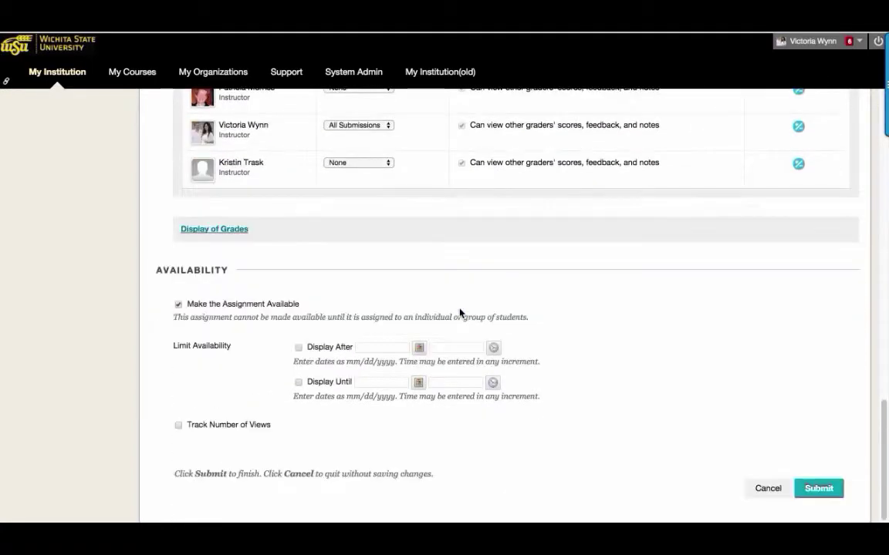
Step: Submit the assignment settings, then go to Control Panel > Grade Center > Needs Grading
click(822, 490)
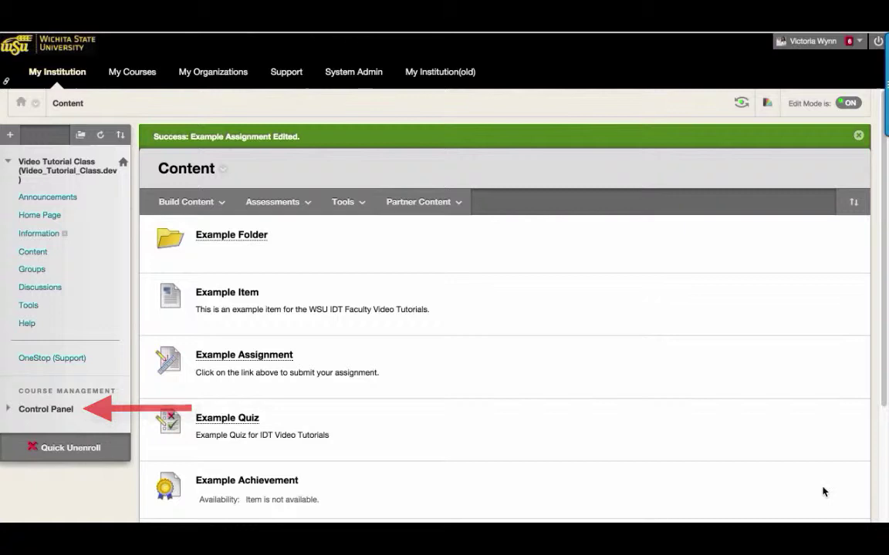
click(45, 409)
scroll(60, 412, down, 2)
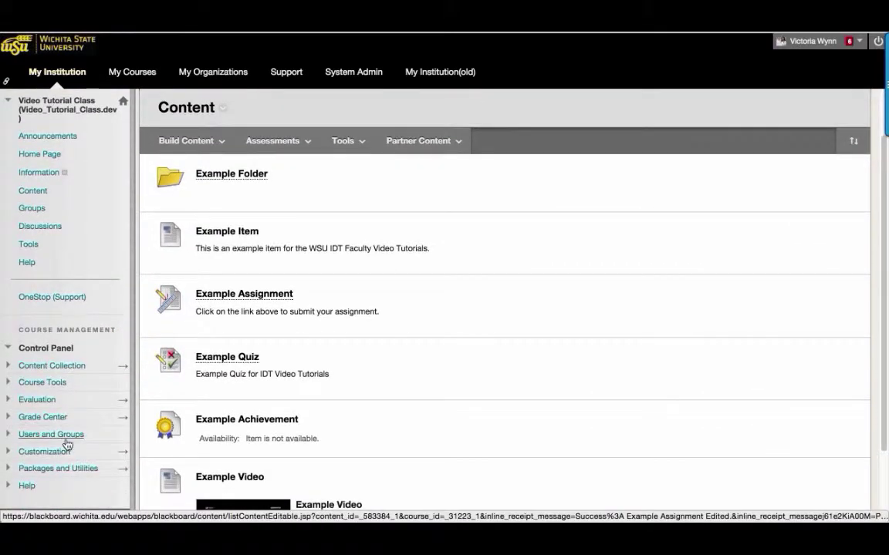
click(53, 416)
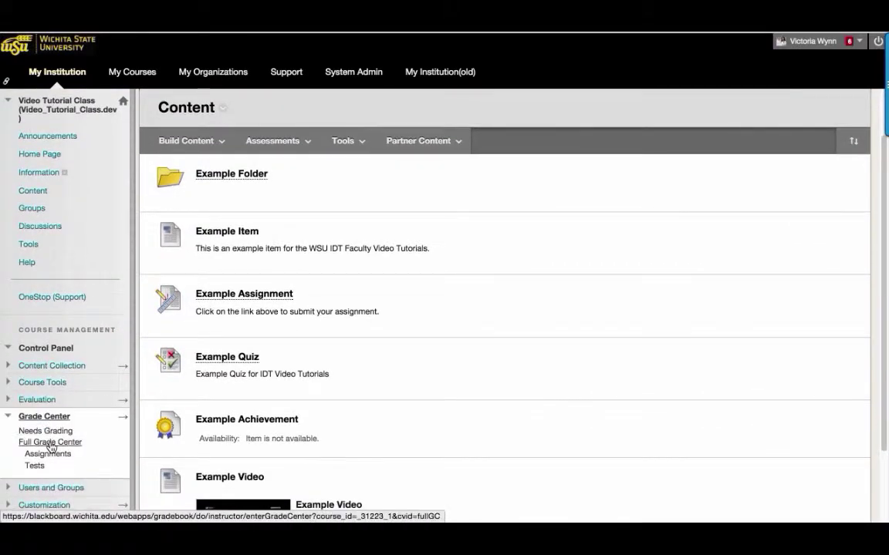
click(46, 431)
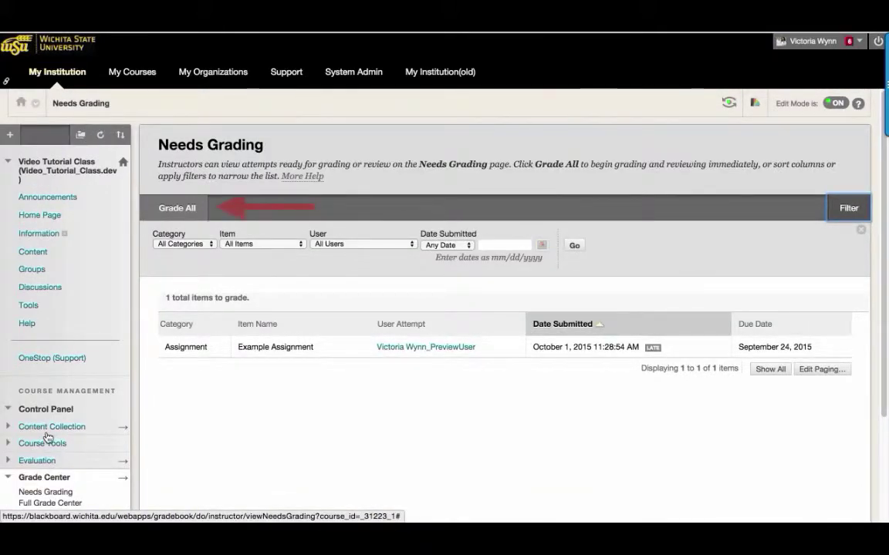
Step: Using Grade All, give the late Example Assignment attempt 83 and submit it
click(177, 208)
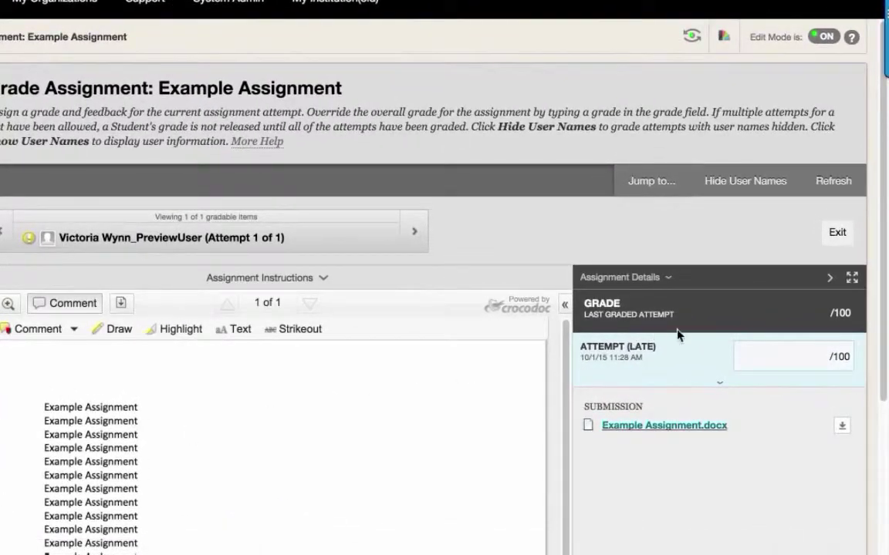
click(795, 356)
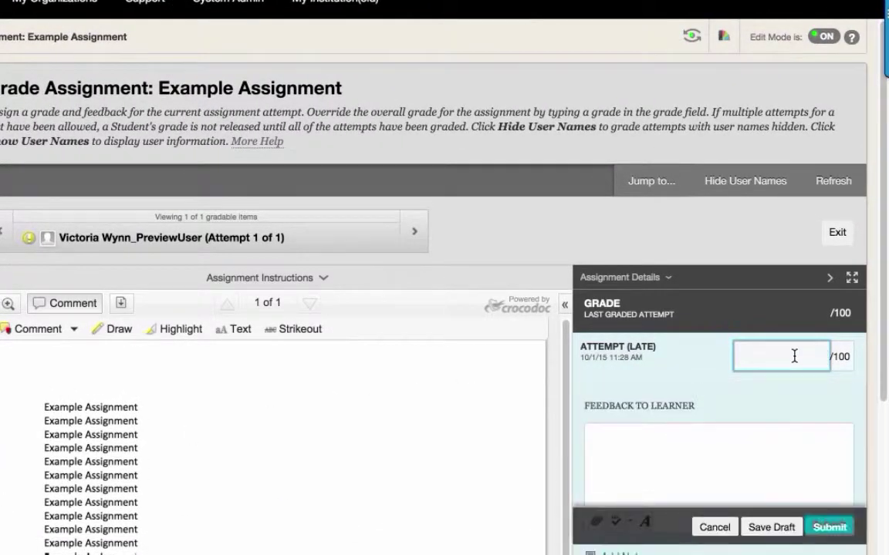
text(83)
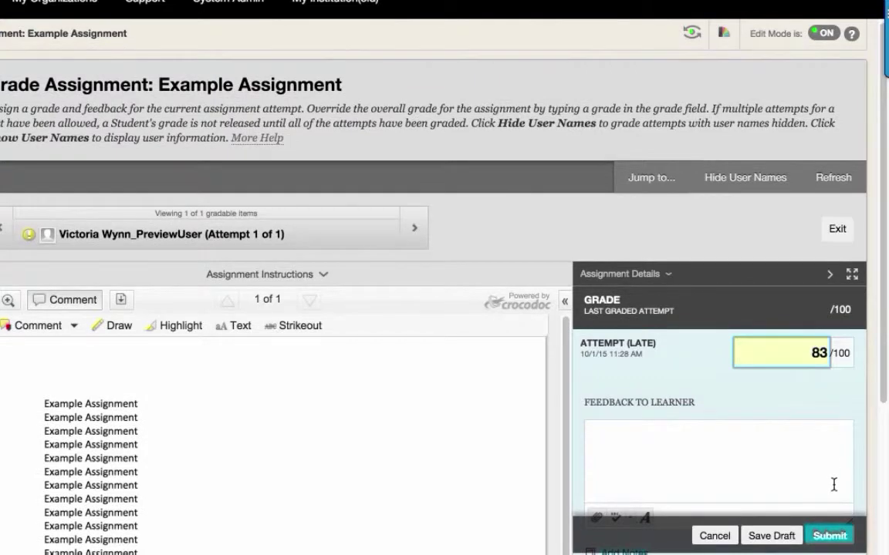
click(826, 538)
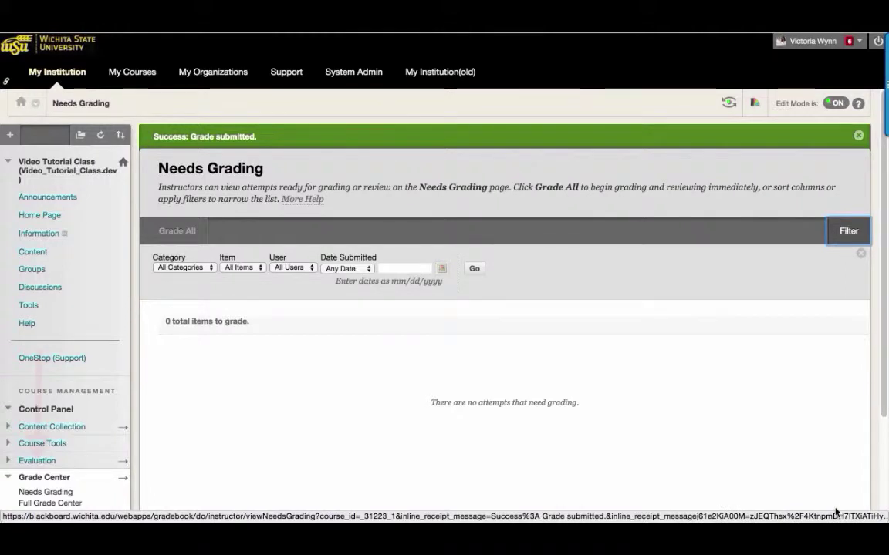
Step: Go to the Full Grade Center and open the Example Assignment column's menu
click(52, 504)
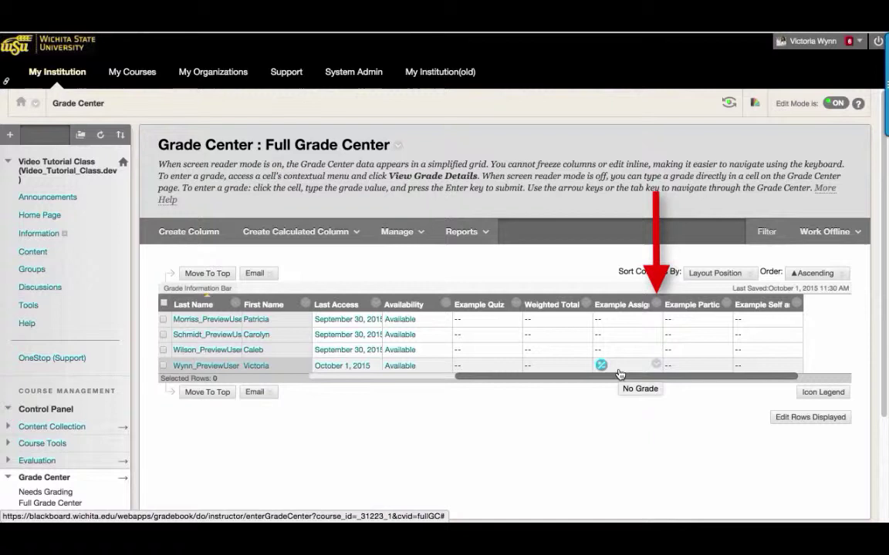
click(656, 305)
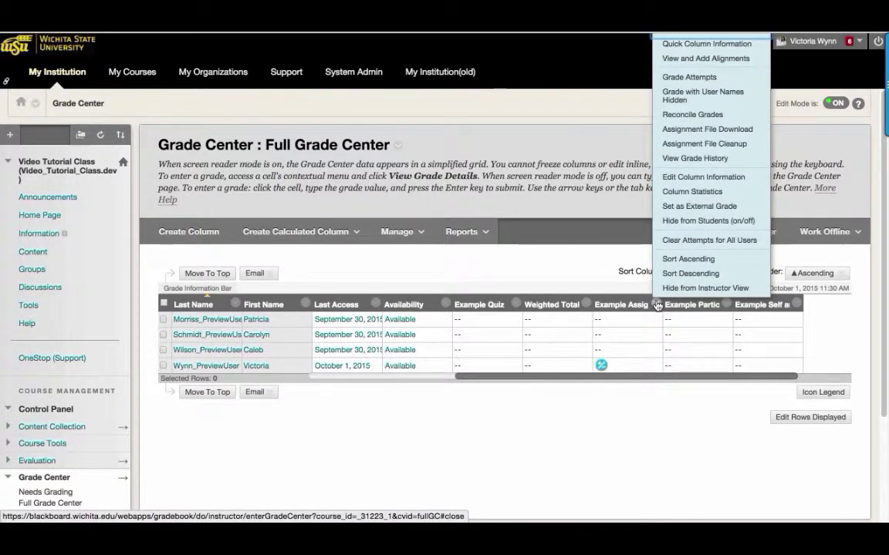
Step: Use Reconcile Grades to set the attempt's Final Grade to 83.00, then return to Grade Center
click(679, 118)
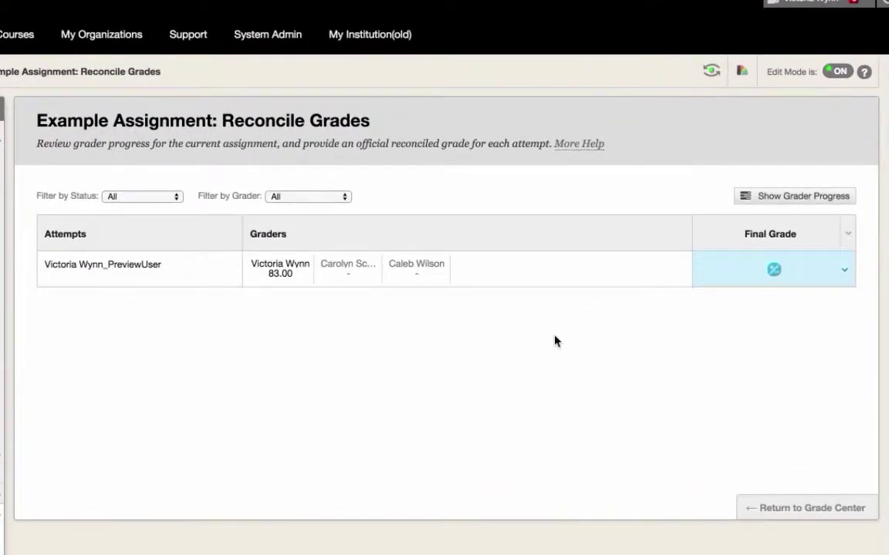
mouse_move(248, 281)
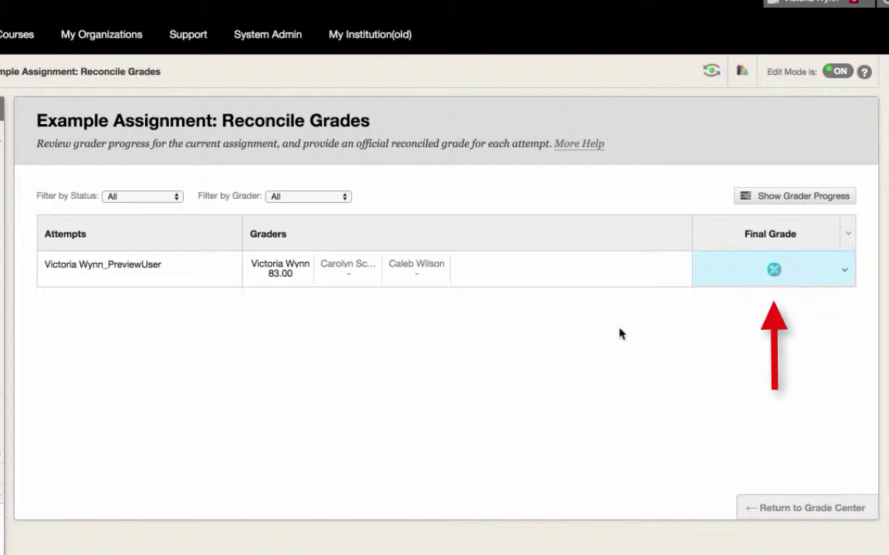
click(803, 275)
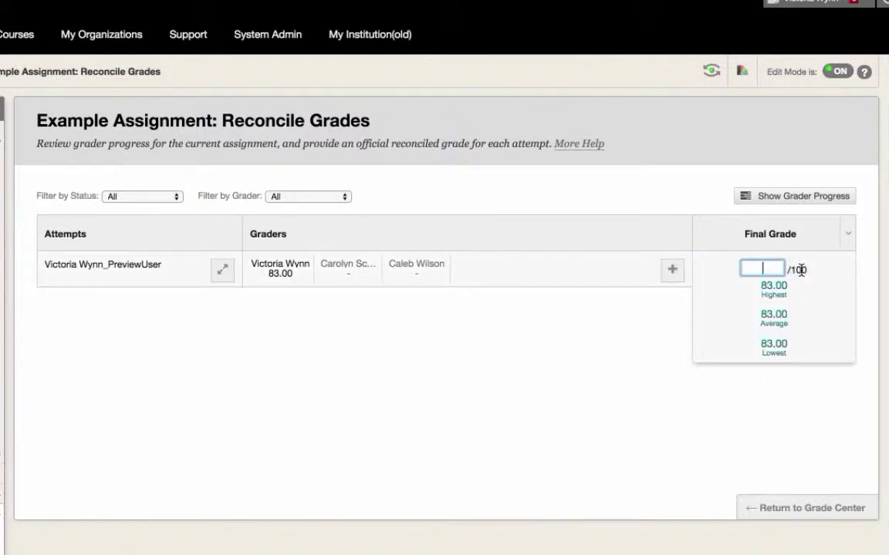
click(799, 323)
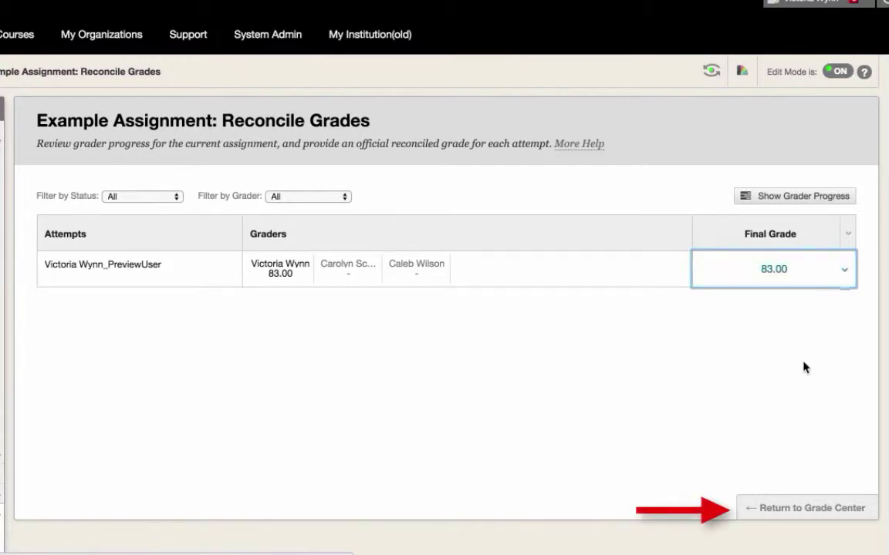
click(830, 508)
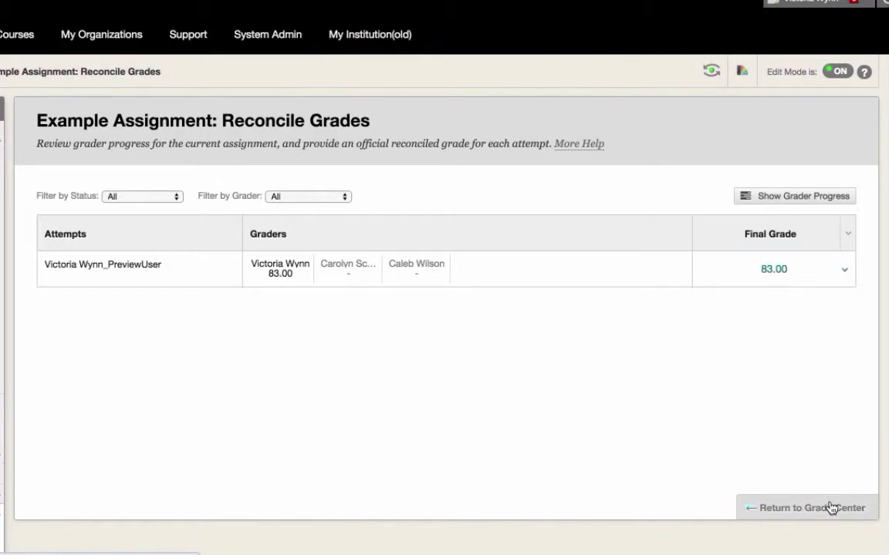